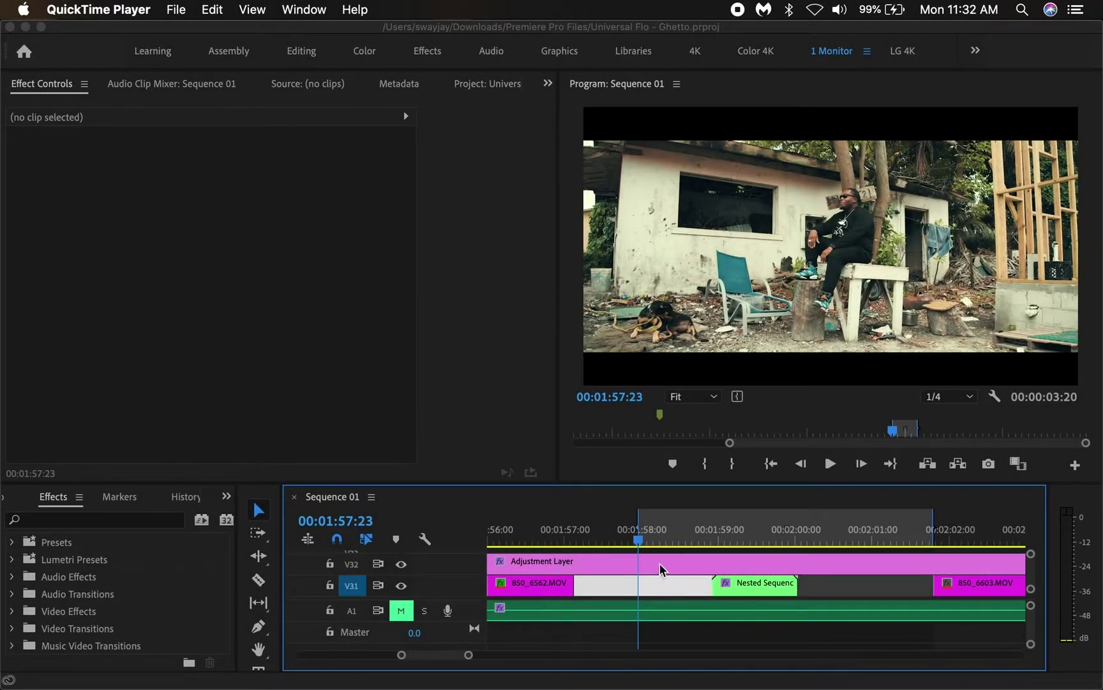
# Select the adjustment layer above the clips and expand its Lumetri Color effect.
pyautogui.click(658, 561)
pyautogui.click(658, 561)
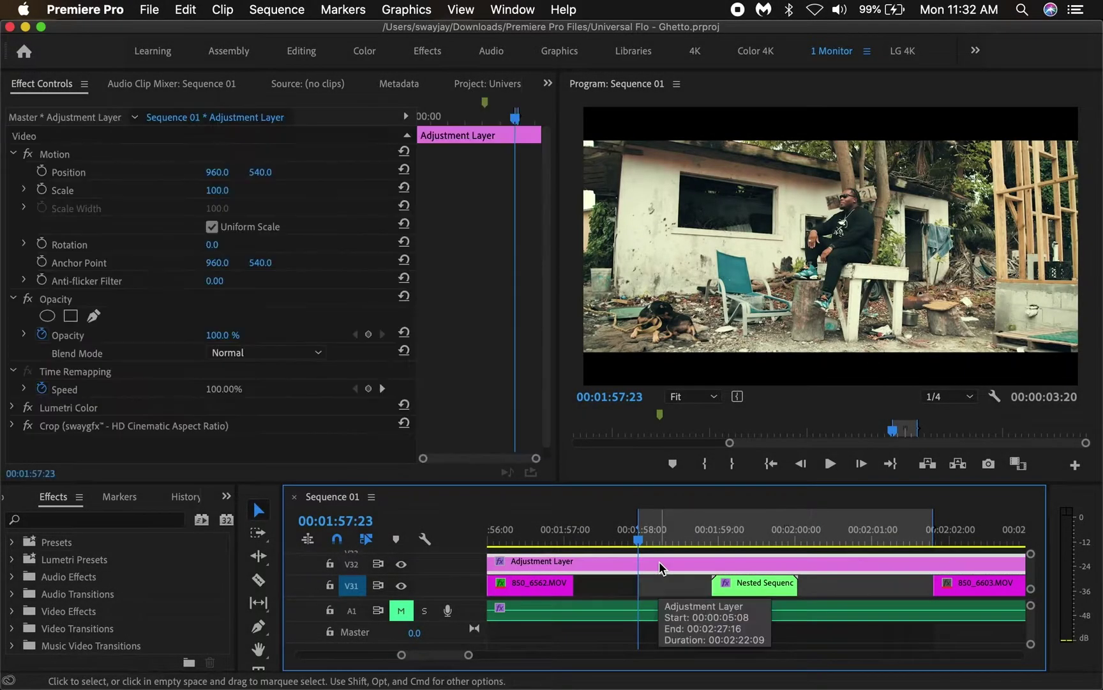
pyautogui.scroll(-1, 522, 428)
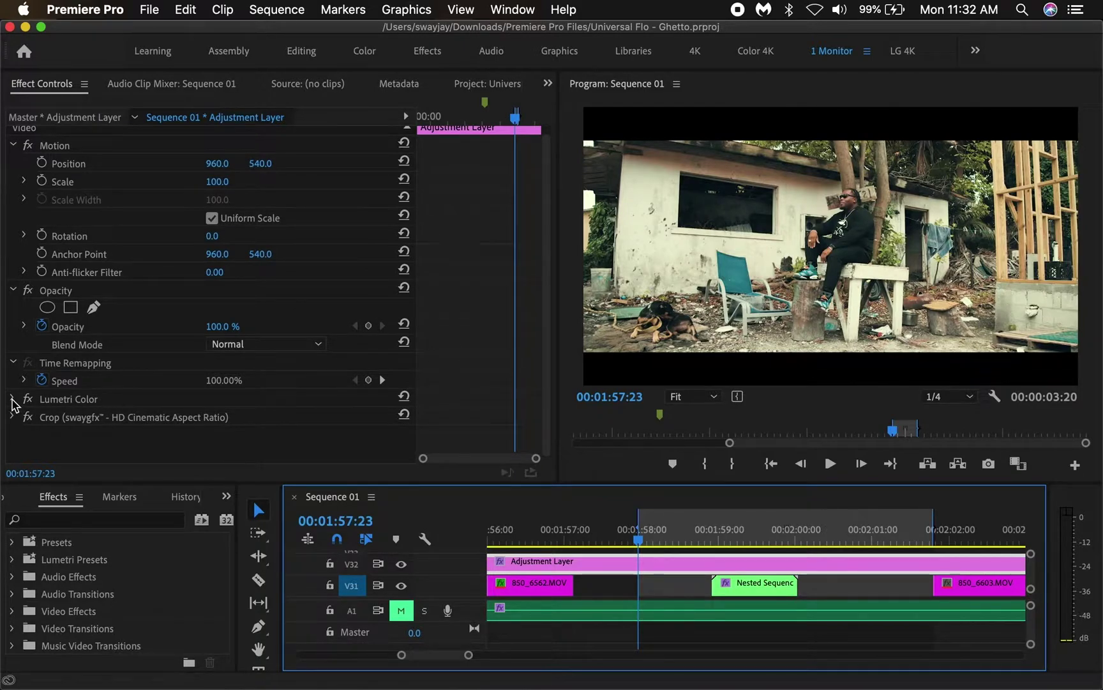
pyautogui.click(13, 400)
pyautogui.scroll(-5, 173, 399)
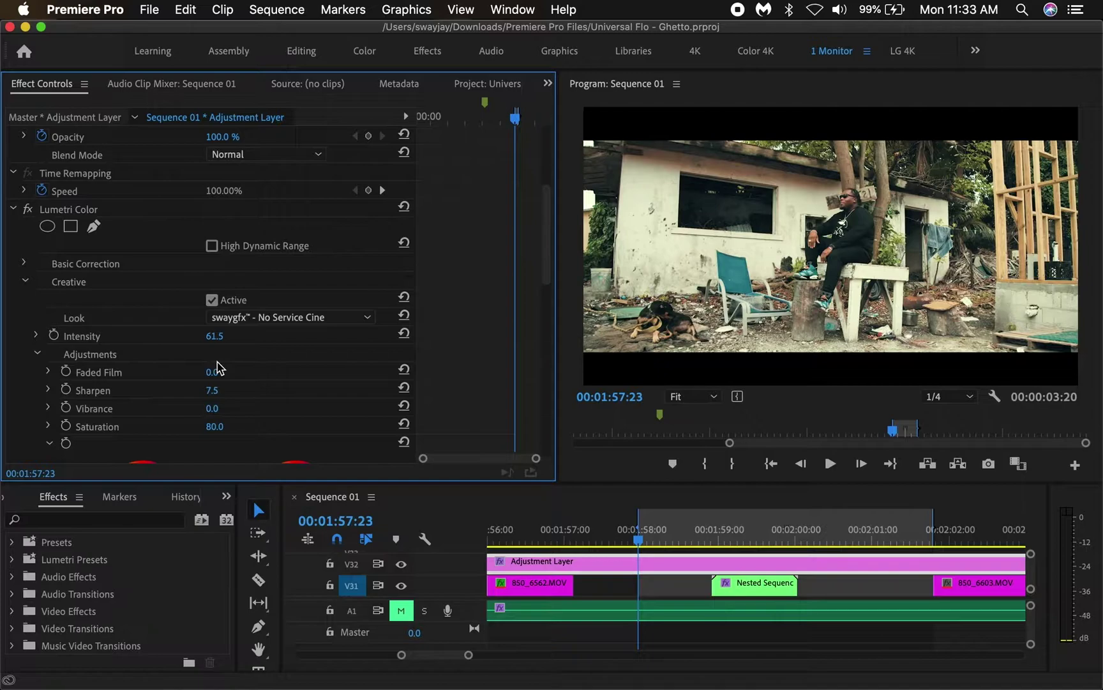
# Adjust the intensity of the Lumetri Creative look and collapse the Creative section.
pyautogui.scroll(-4, 149, 269)
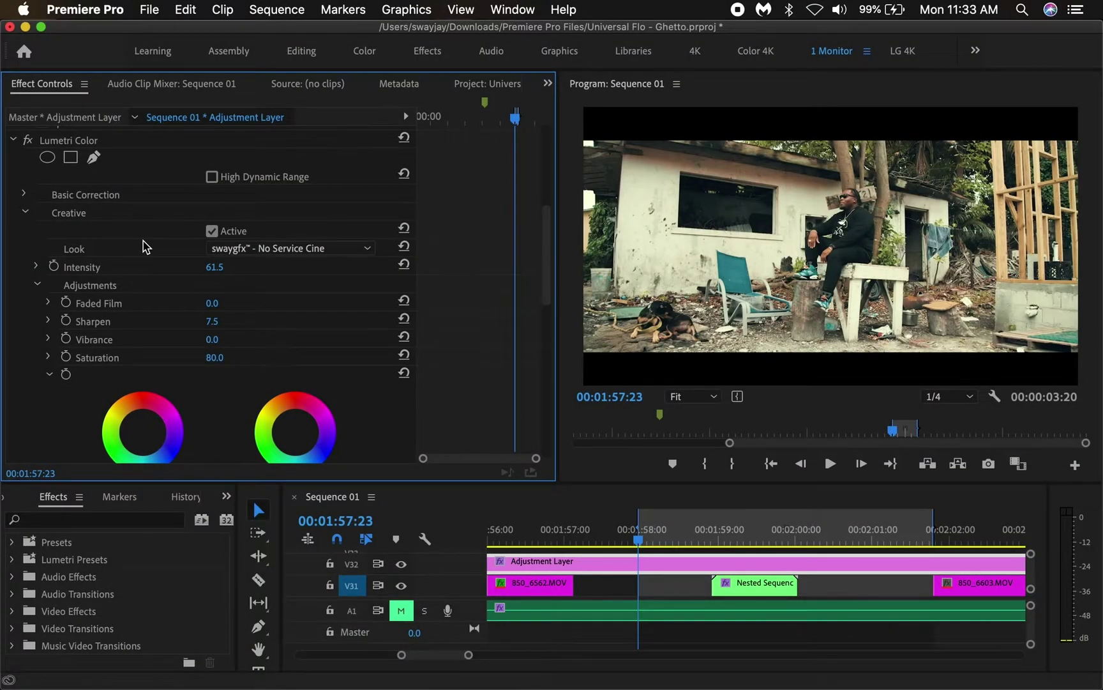
pyautogui.scroll(-1, 145, 248)
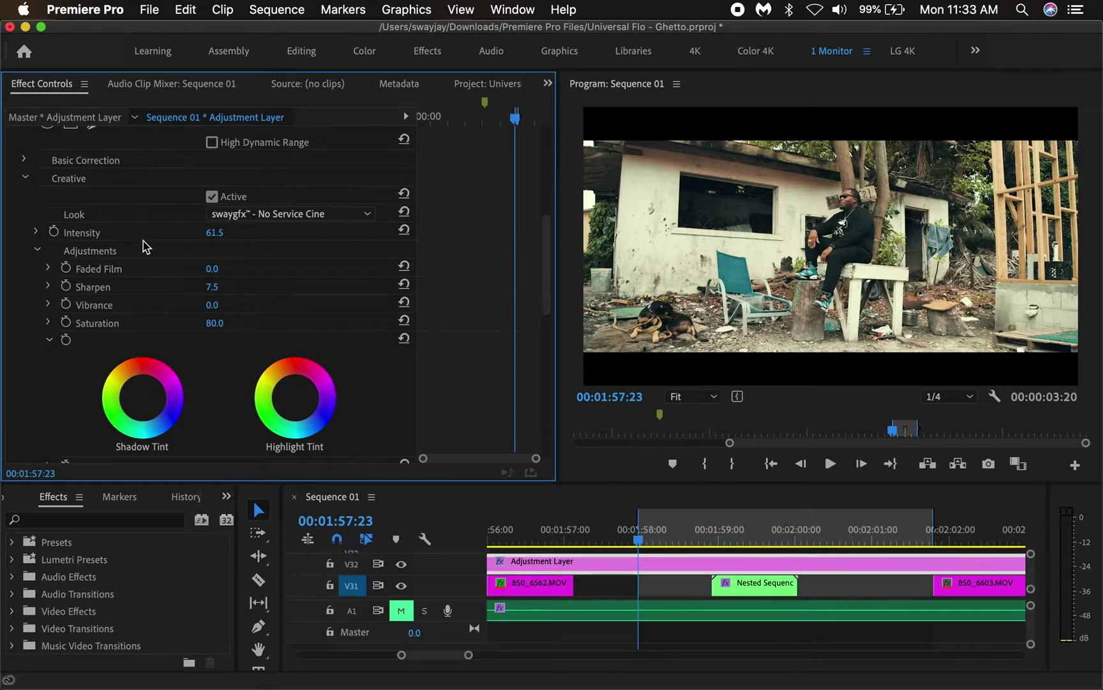
pyautogui.scroll(-3, 144, 246)
pyautogui.scroll(6, 200, 276)
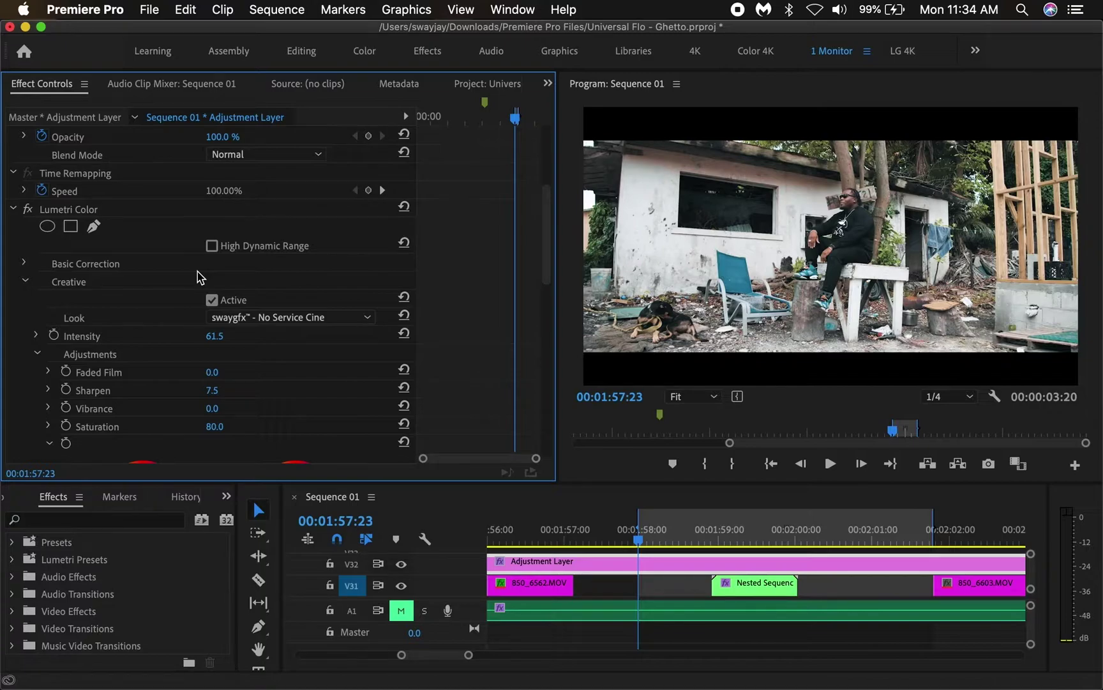
pyautogui.scroll(-1, 213, 328)
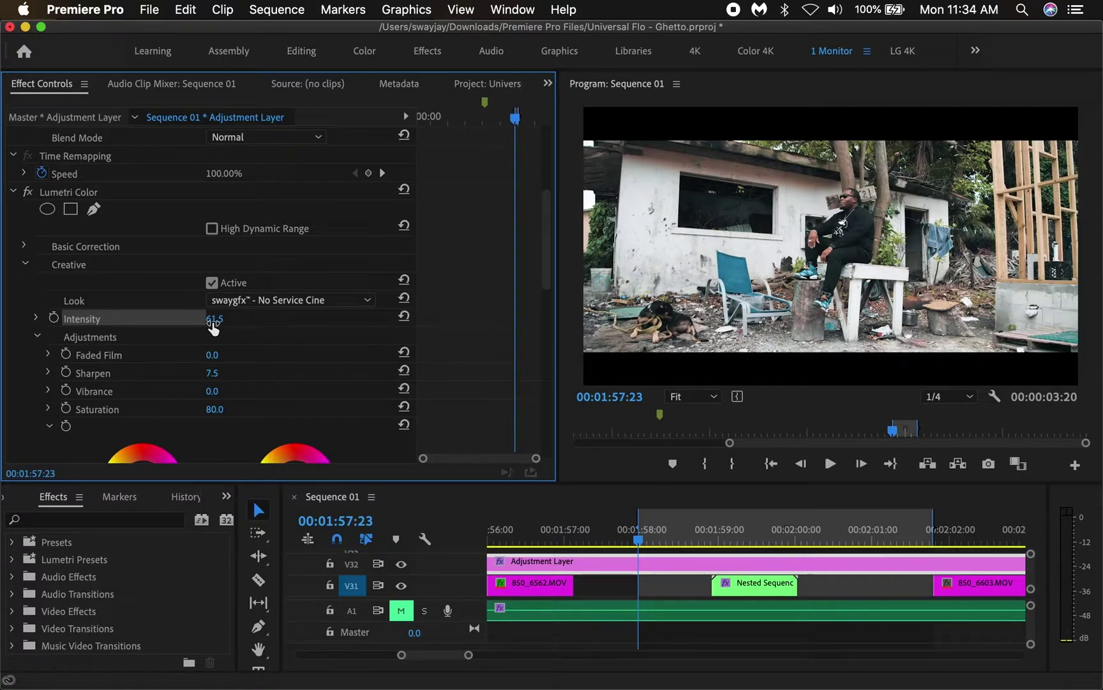
pyautogui.click(211, 318)
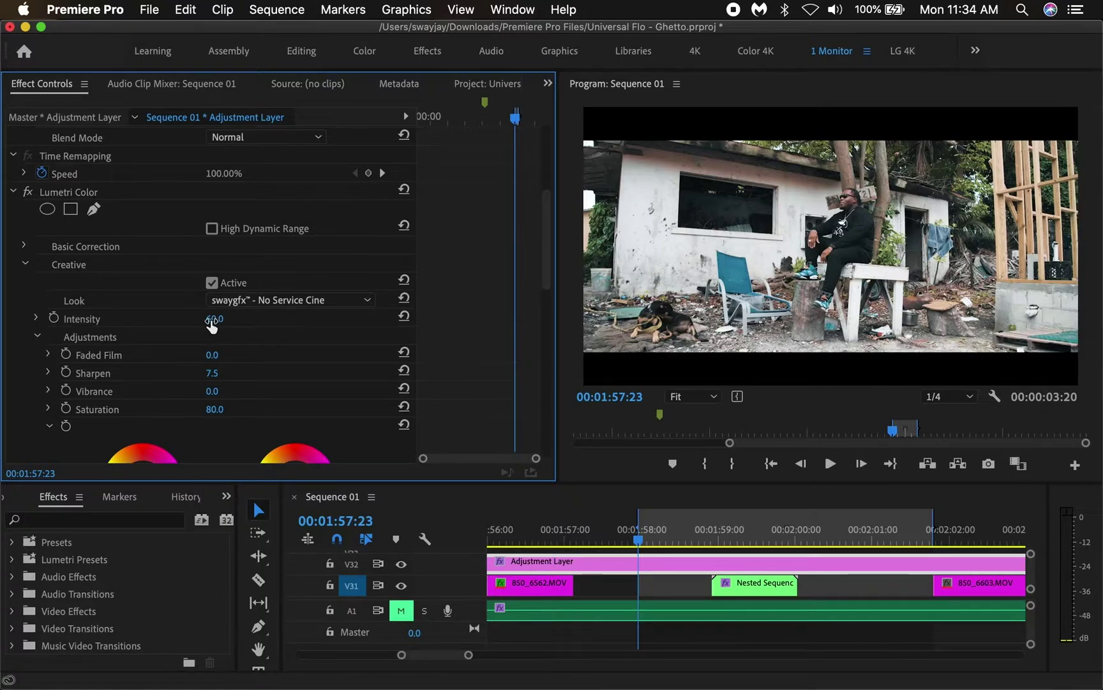
pyautogui.click(25, 264)
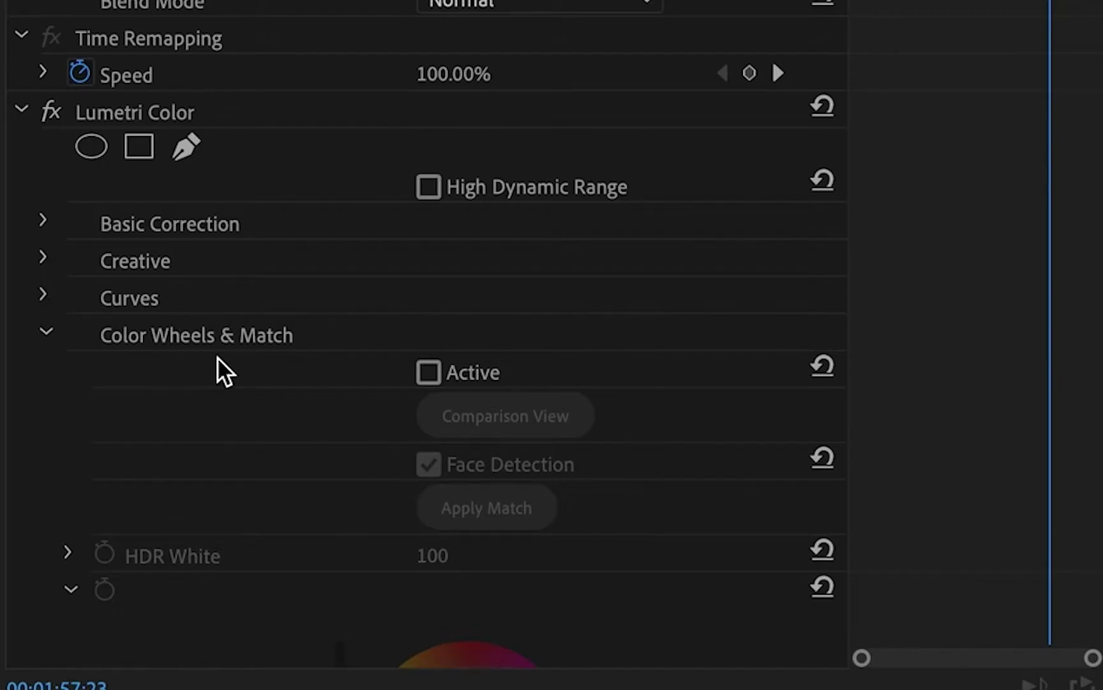
# Shift the Midtones color wheel toward orange to warm the image.
pyautogui.scroll(-6, 217, 357)
pyautogui.scroll(6, 217, 369)
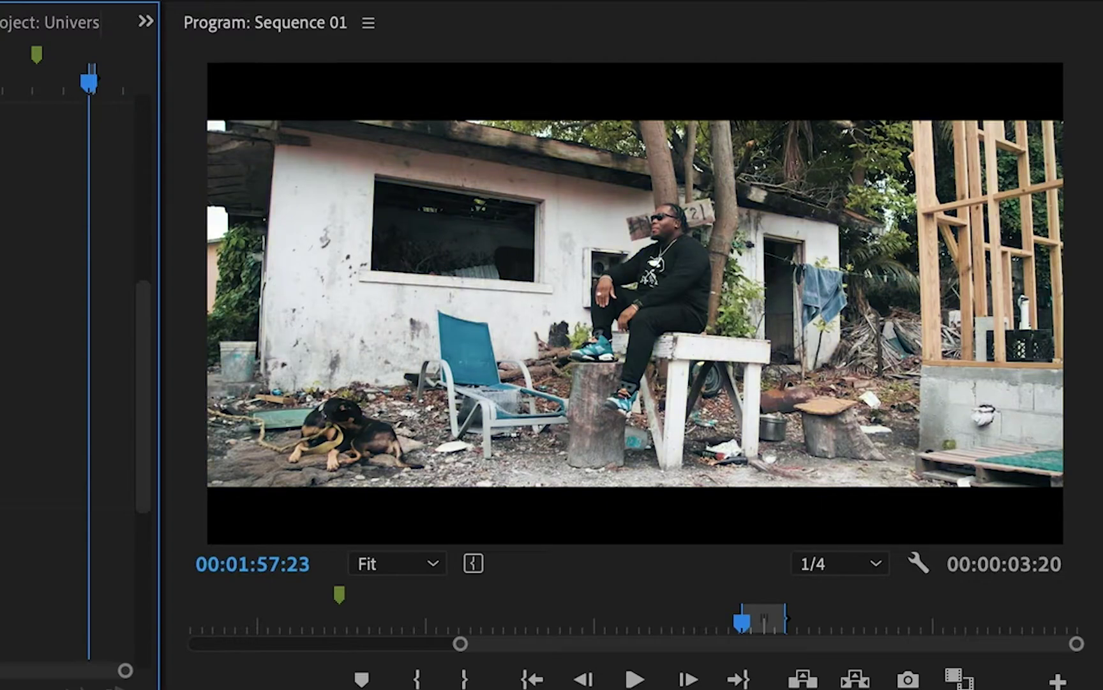
pyautogui.scroll(-5, 70, 383)
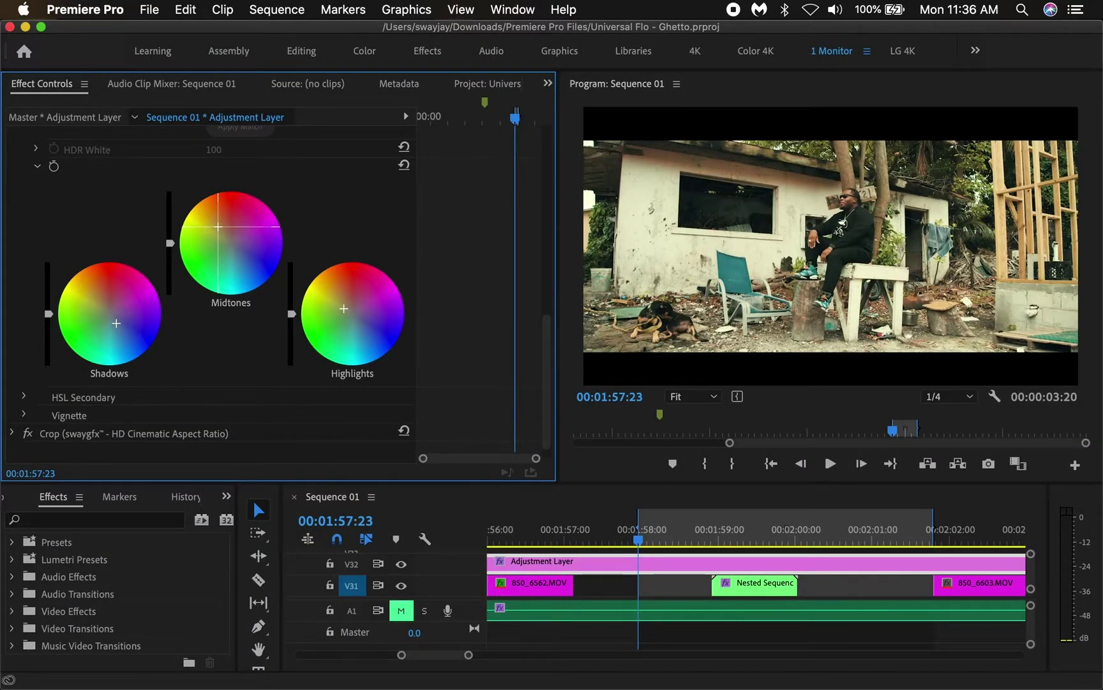
pyautogui.click(219, 226)
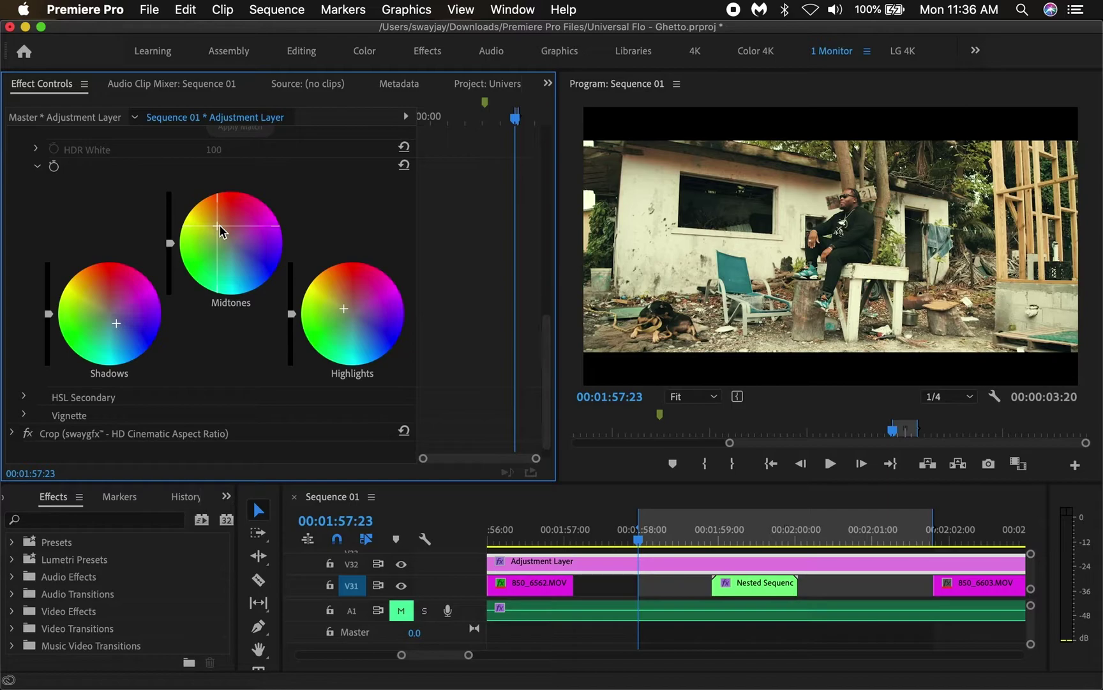
pyautogui.moveTo(219, 224); pyautogui.dragTo(212, 214)
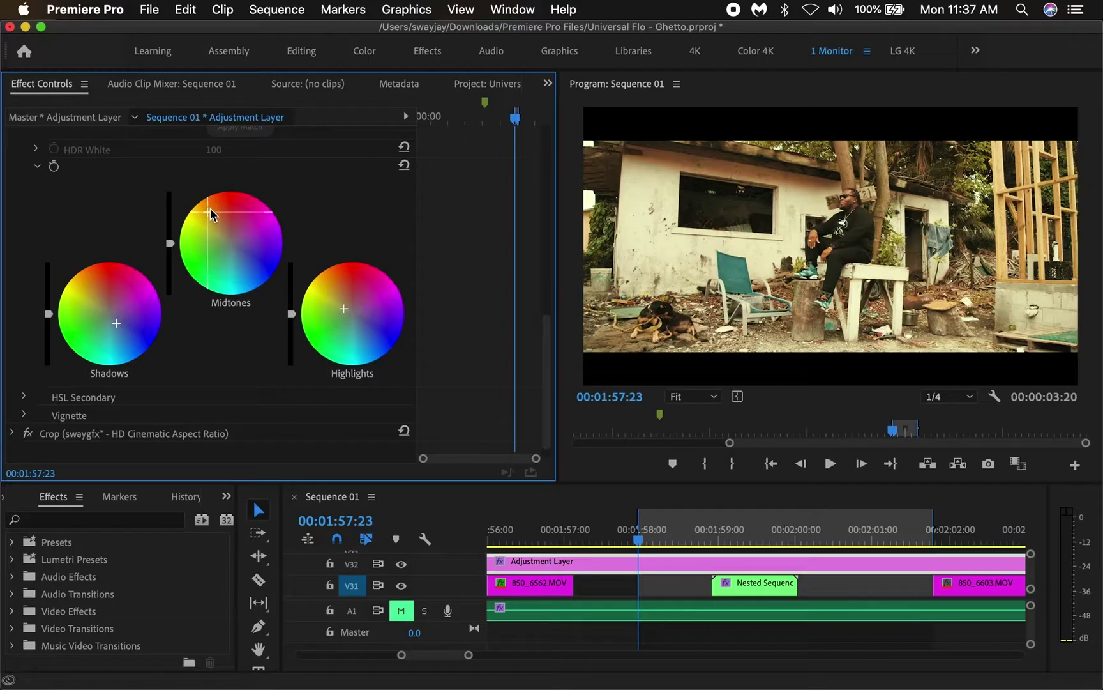
pyautogui.click(210, 207)
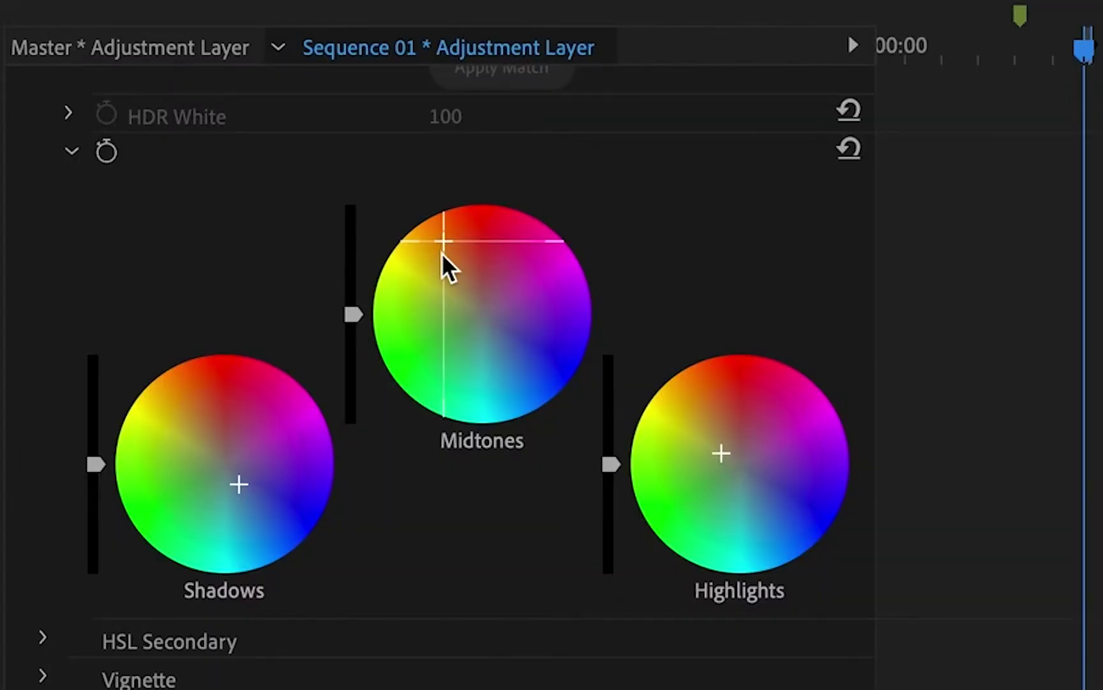
pyautogui.moveTo(443, 253); pyautogui.dragTo(444, 256)
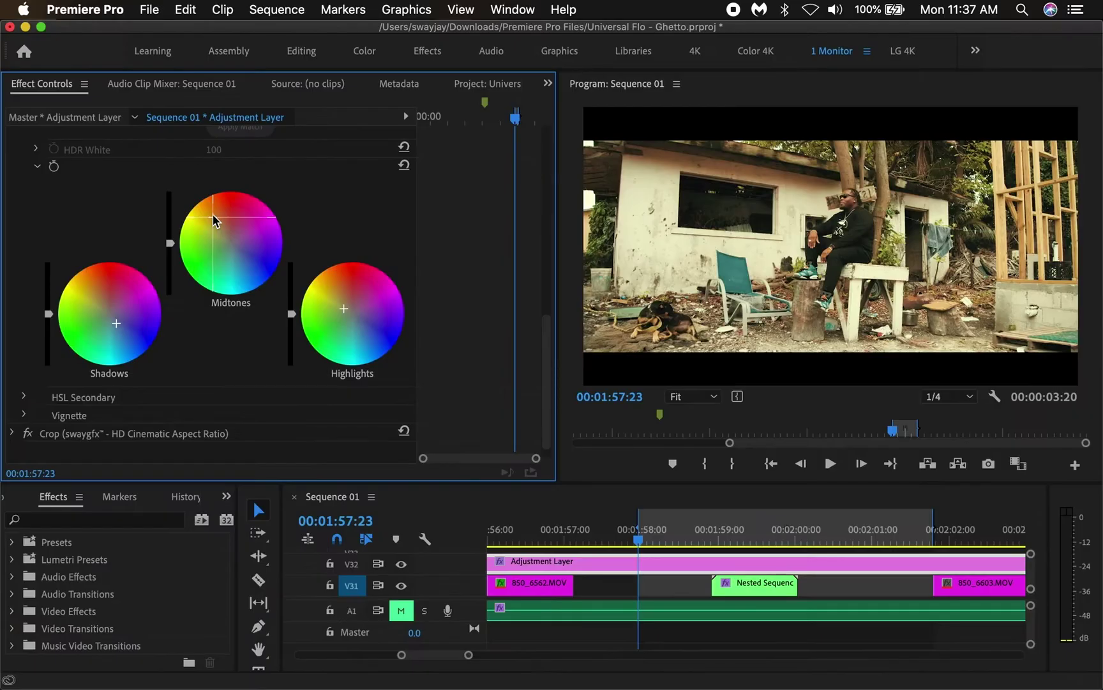
pyautogui.doubleClick(213, 215)
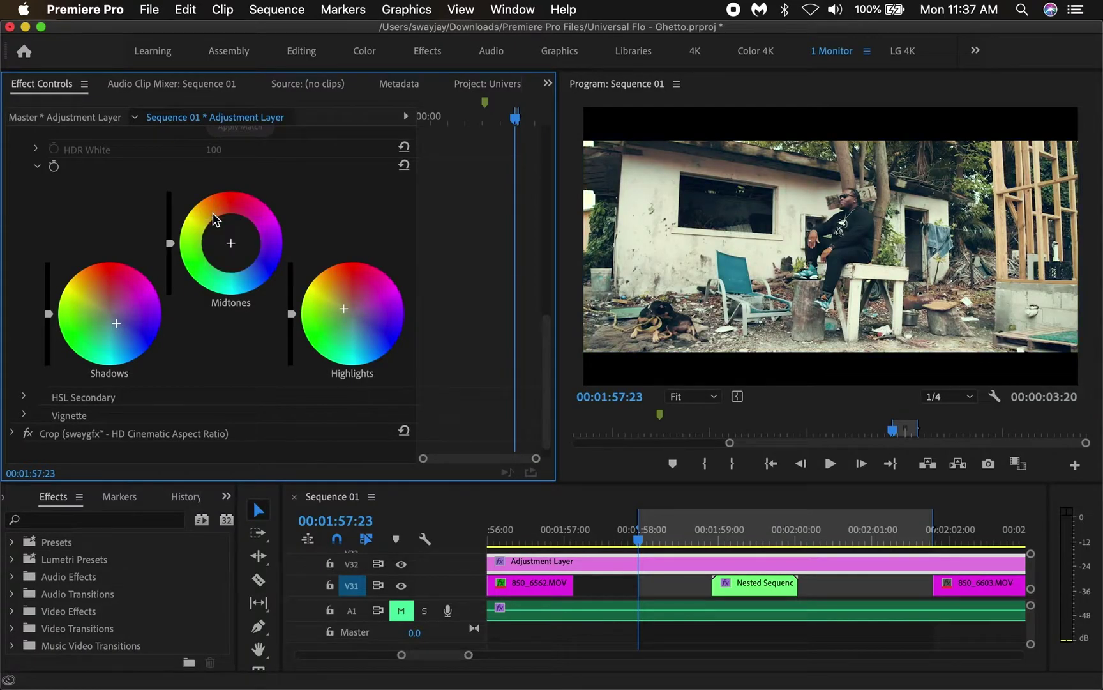
pyautogui.click(213, 214)
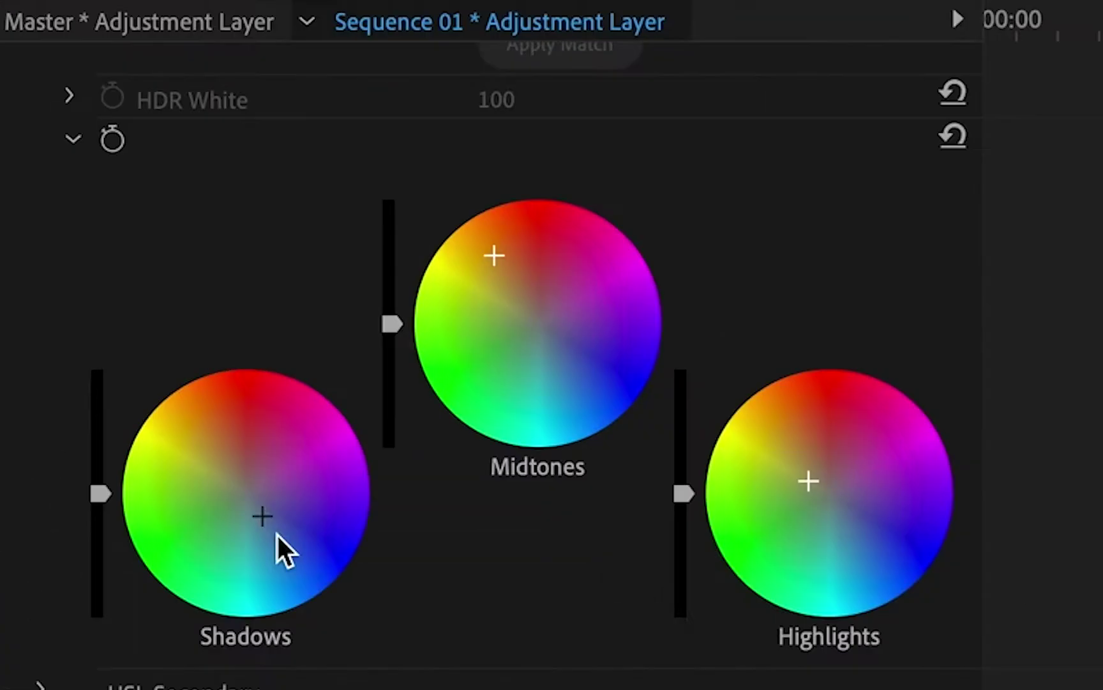
# Shift the Shadows color wheel further toward blue and the Highlights wheel slightly toward green.
pyautogui.click(270, 531)
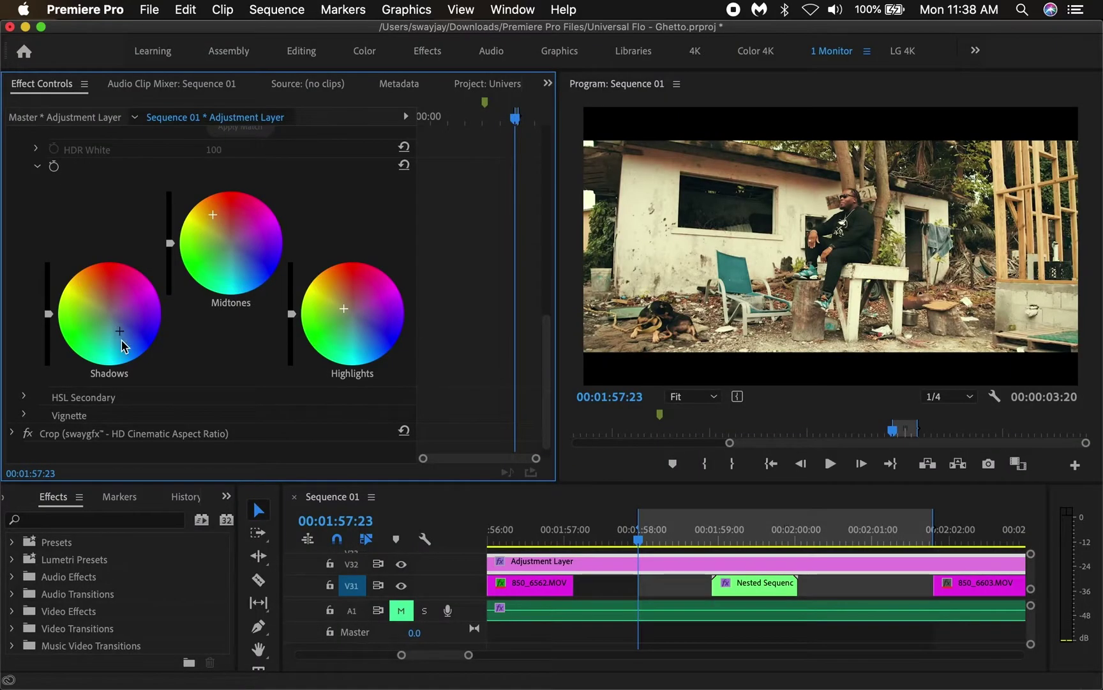
pyautogui.click(272, 558)
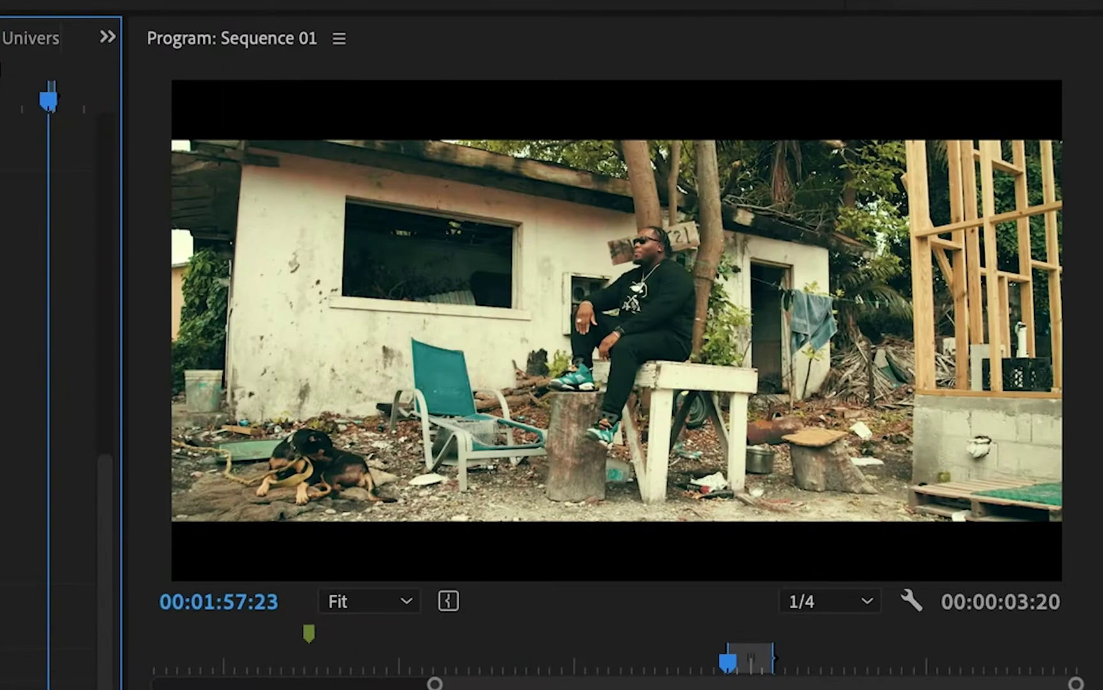
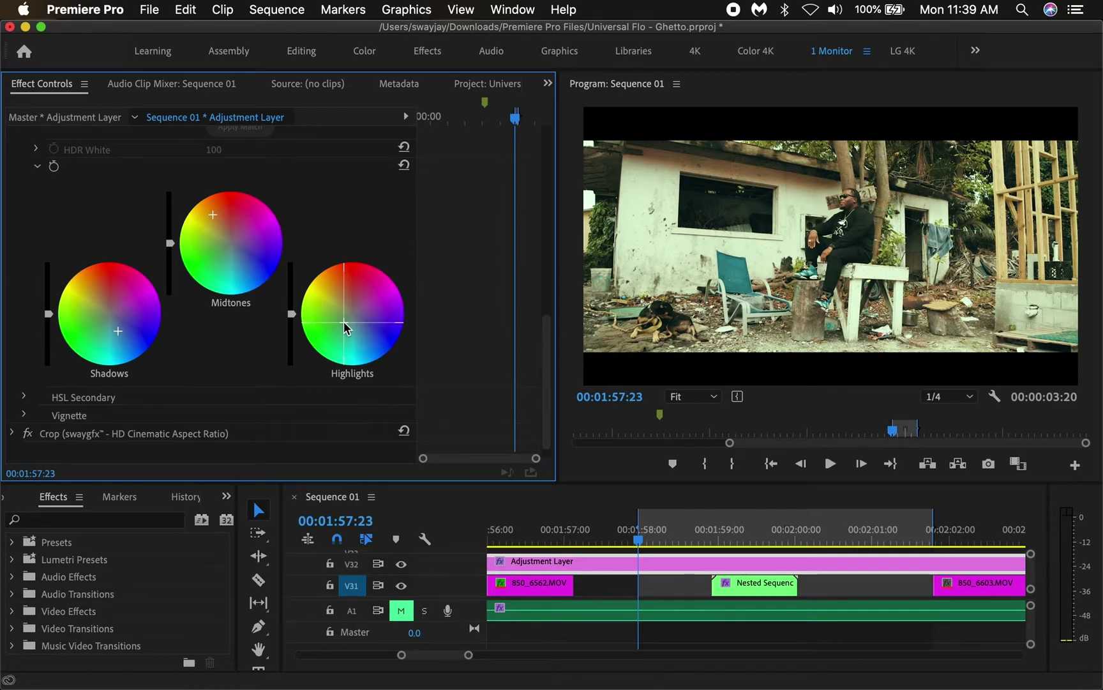
# Save the project and inspect the color wheels and the graded frame at enlarged size.
pyautogui.press('`')
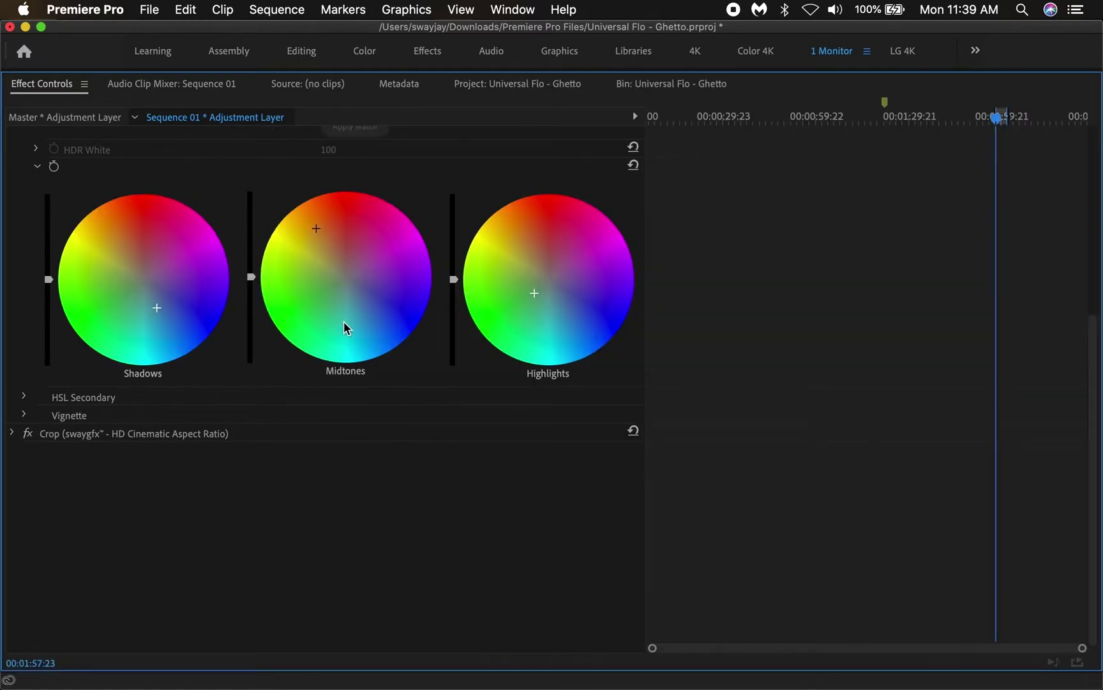
pyautogui.press('super+s')
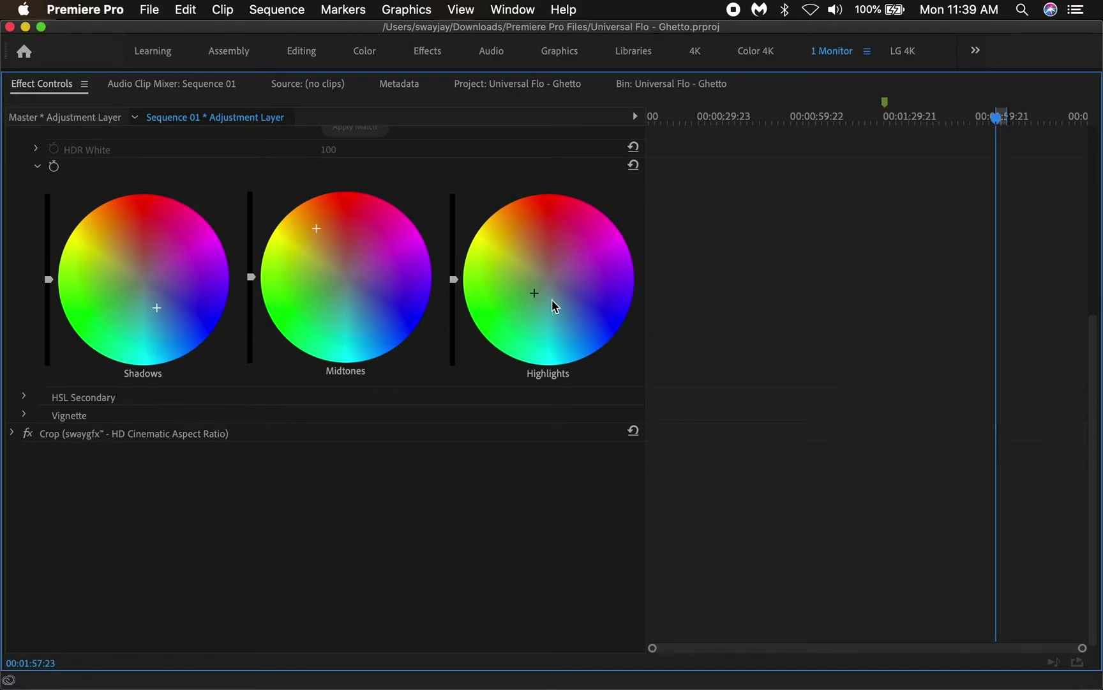
pyautogui.press('`')
pyautogui.press('`')
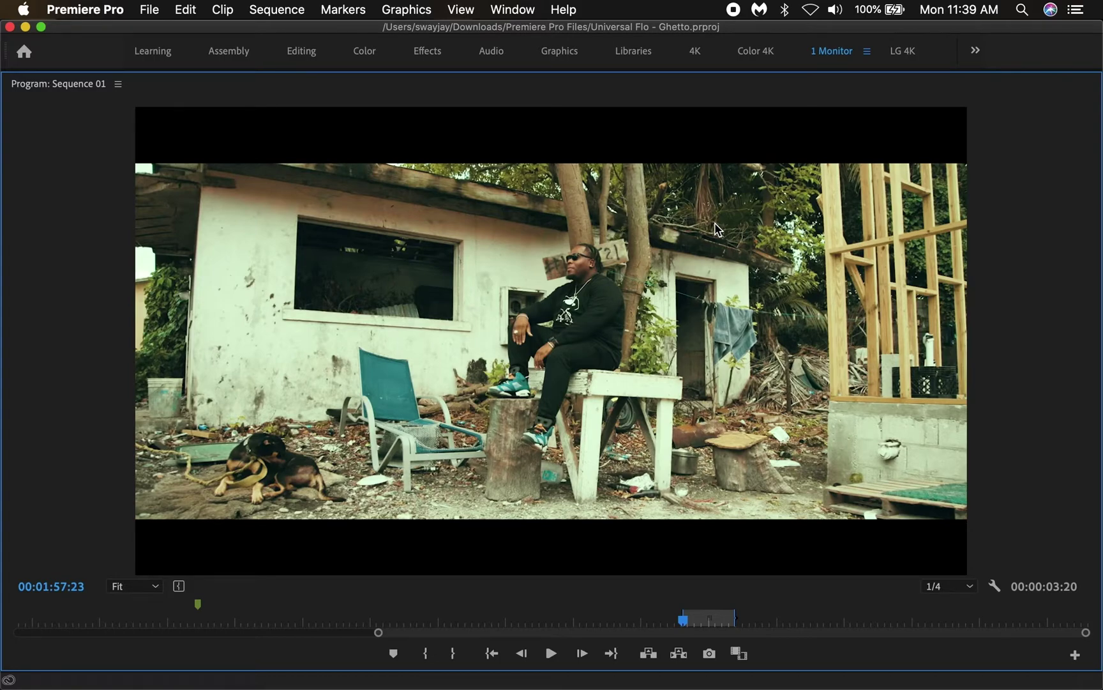
pyautogui.press('`')
# Key the yellow wood tones in HSL Secondary and widen the soft falloff of the luminance and saturation ranges across the full scale.
pyautogui.scroll(6, 353, 248)
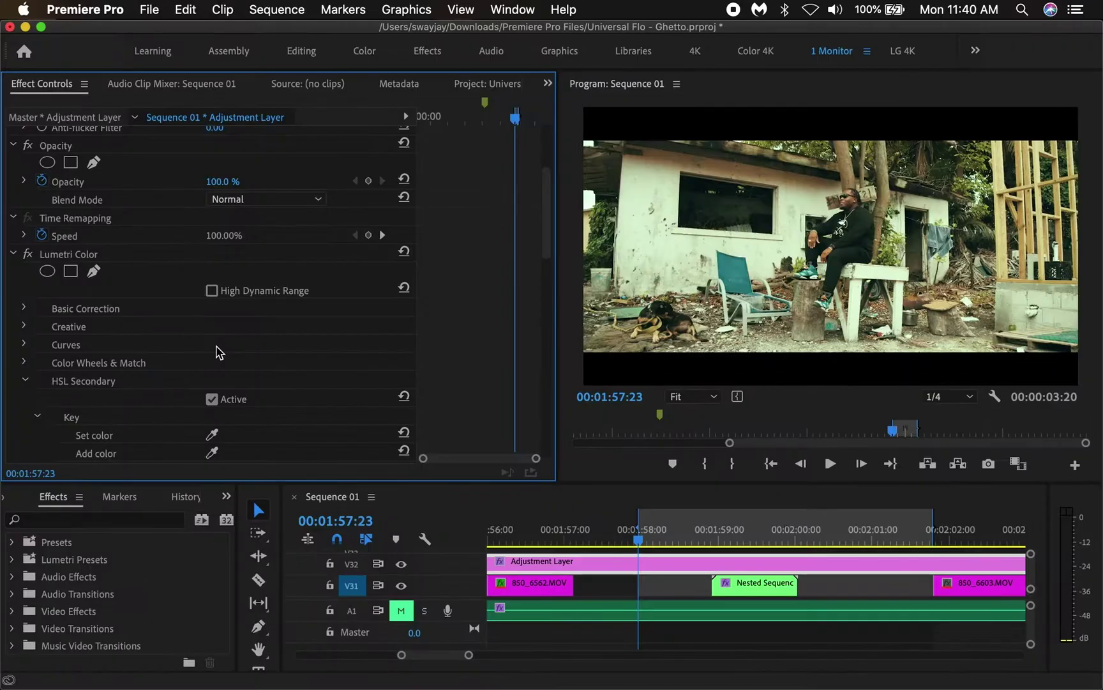
pyautogui.scroll(-5, 217, 351)
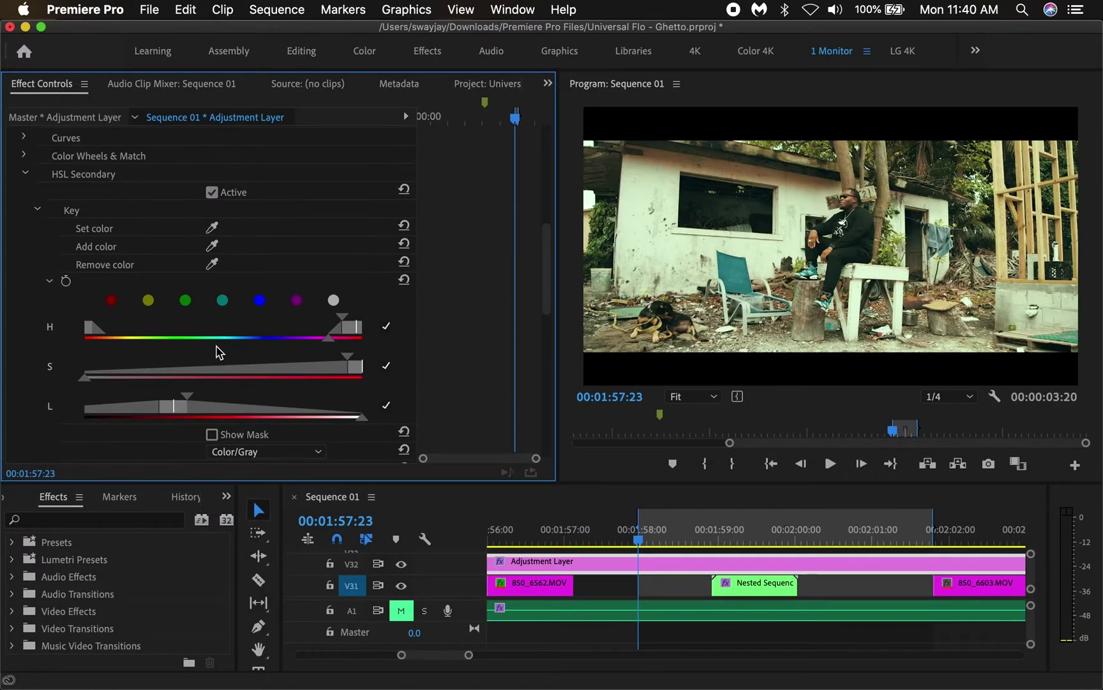
pyautogui.scroll(-4, 231, 386)
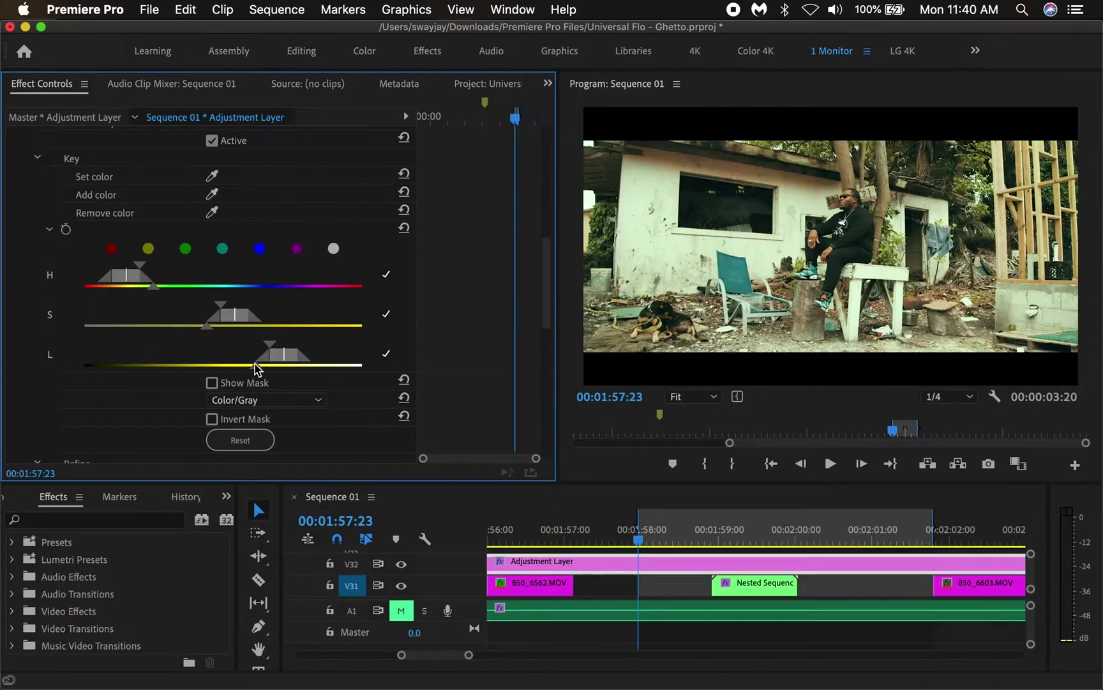
pyautogui.moveTo(102, 364); pyautogui.dragTo(87, 371)
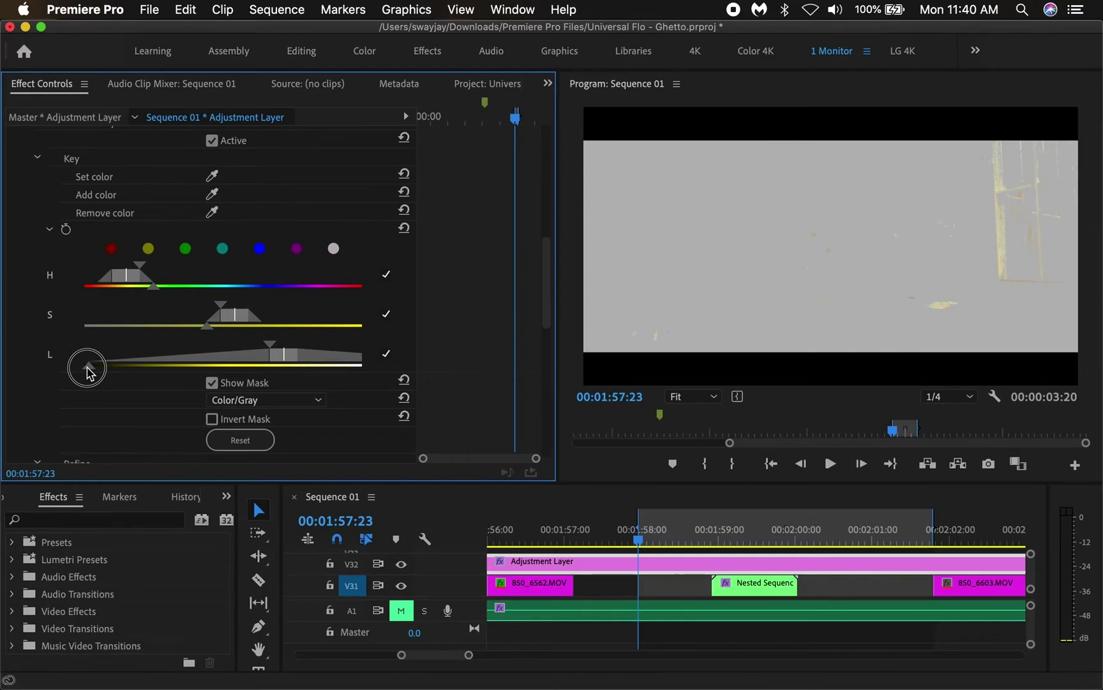
pyautogui.click(211, 382)
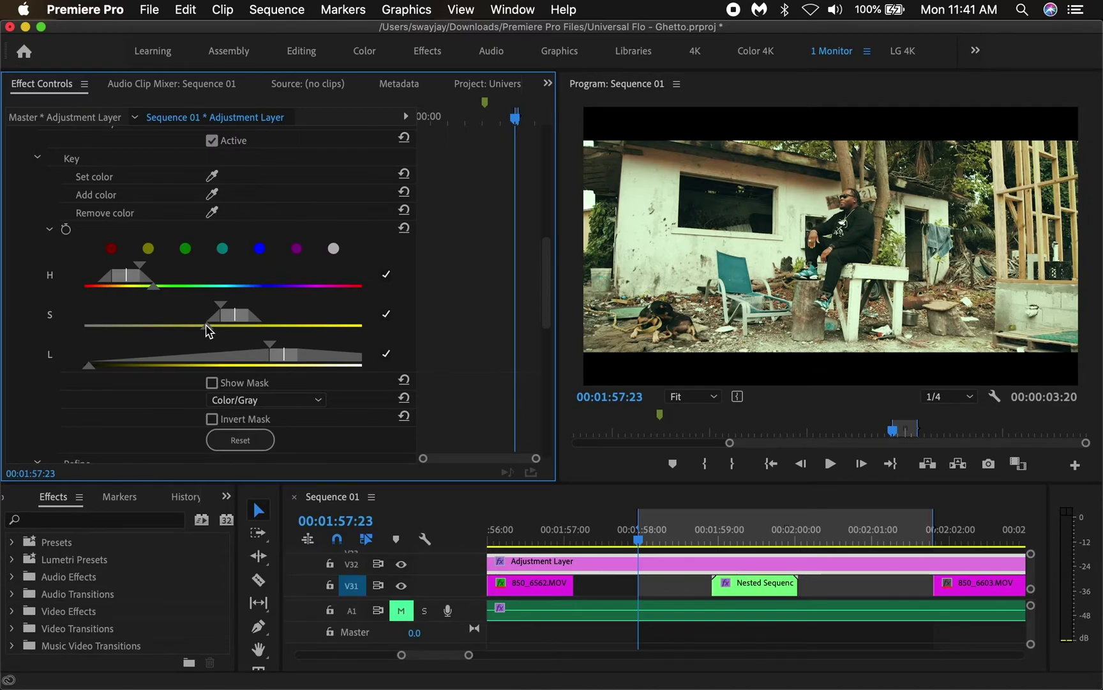
pyautogui.moveTo(207, 329); pyautogui.dragTo(76, 327)
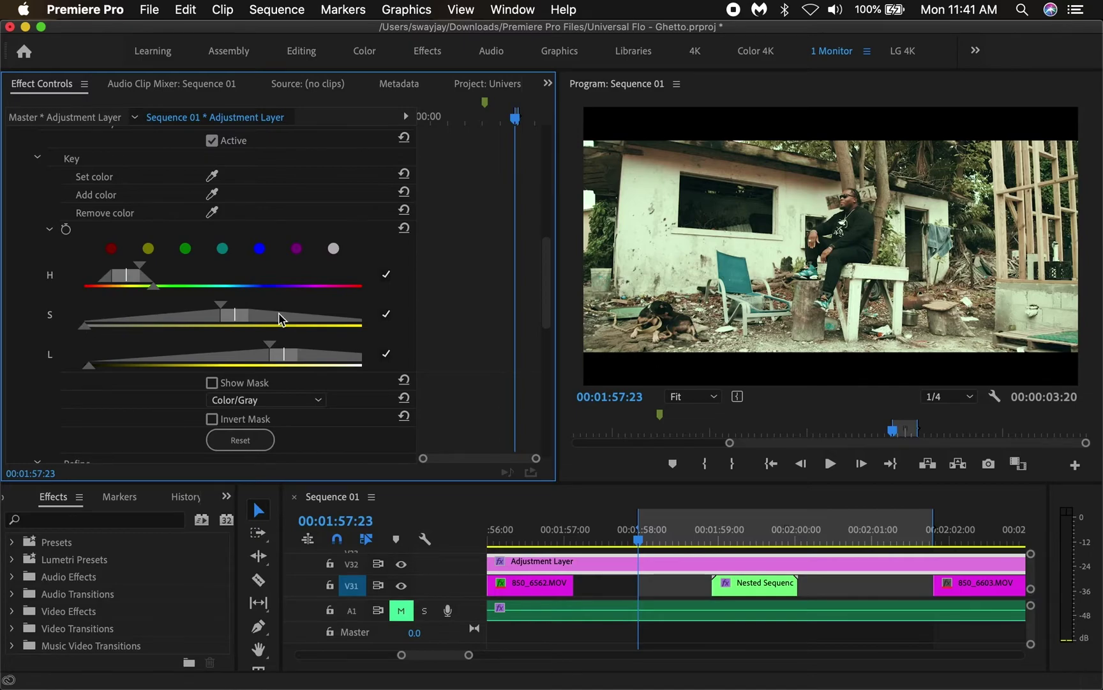
# Adjust the saturation of the HSL Secondary correction for the keyed yellow tones and check the enlarged frame.
pyautogui.scroll(-5, 199, 312)
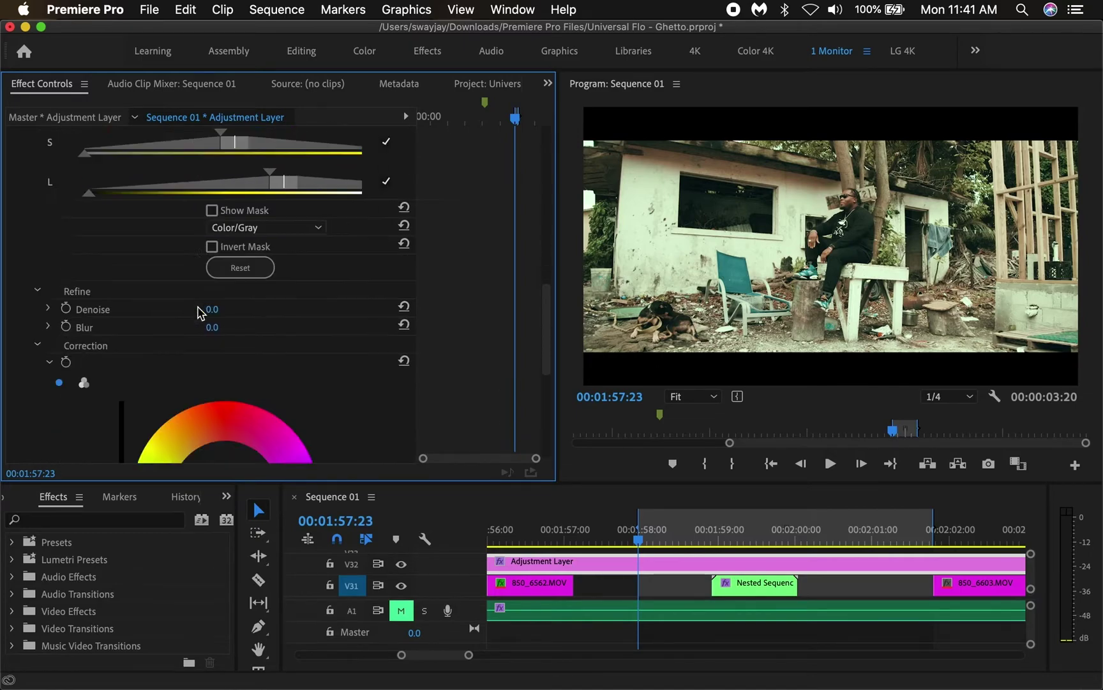
pyautogui.scroll(-5, 199, 312)
pyautogui.scroll(-4, 122, 318)
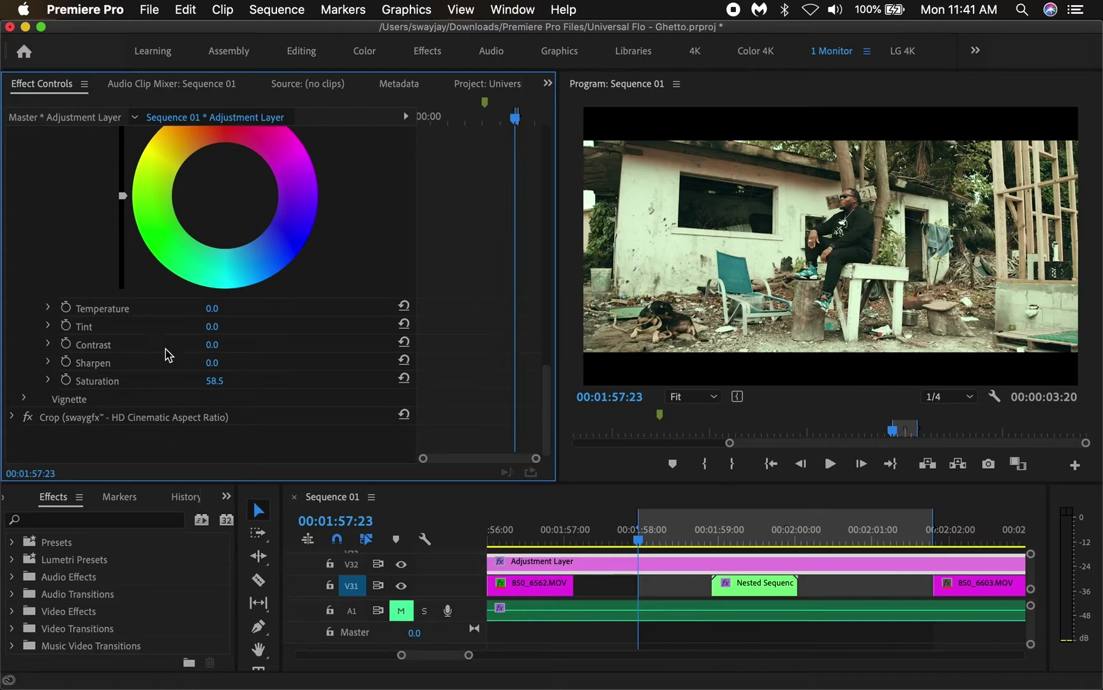
pyautogui.click(213, 381)
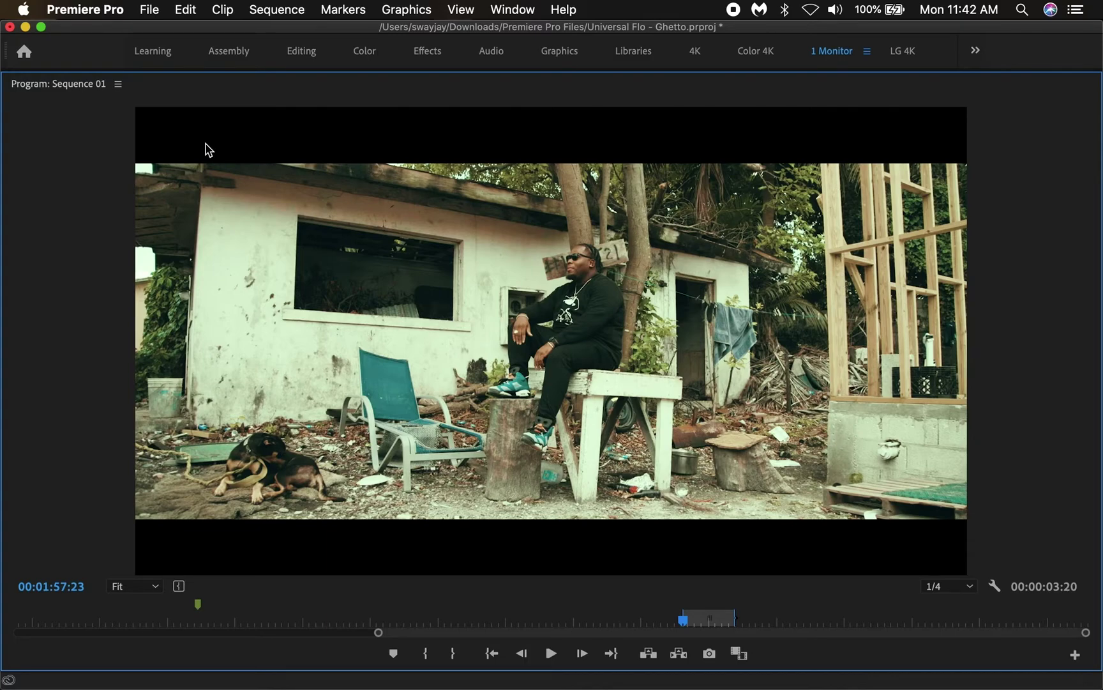
pyautogui.press('`')
# Review the HSL Secondary key ranges and correction settings.
pyautogui.scroll(10, 309, 305)
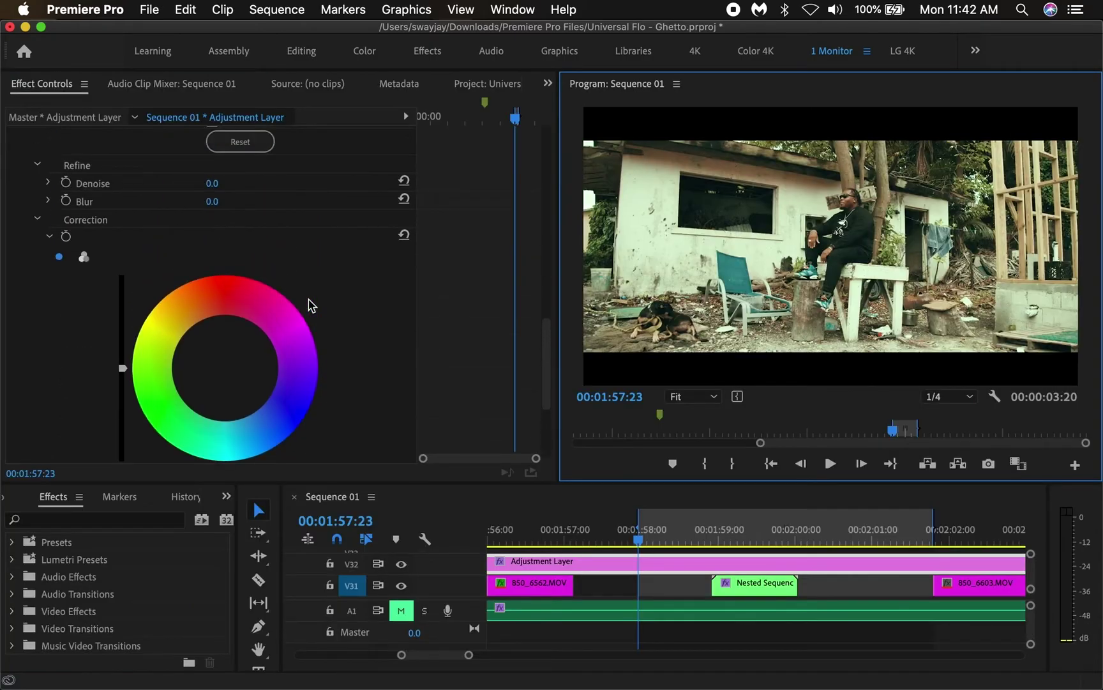
pyautogui.scroll(5, 309, 305)
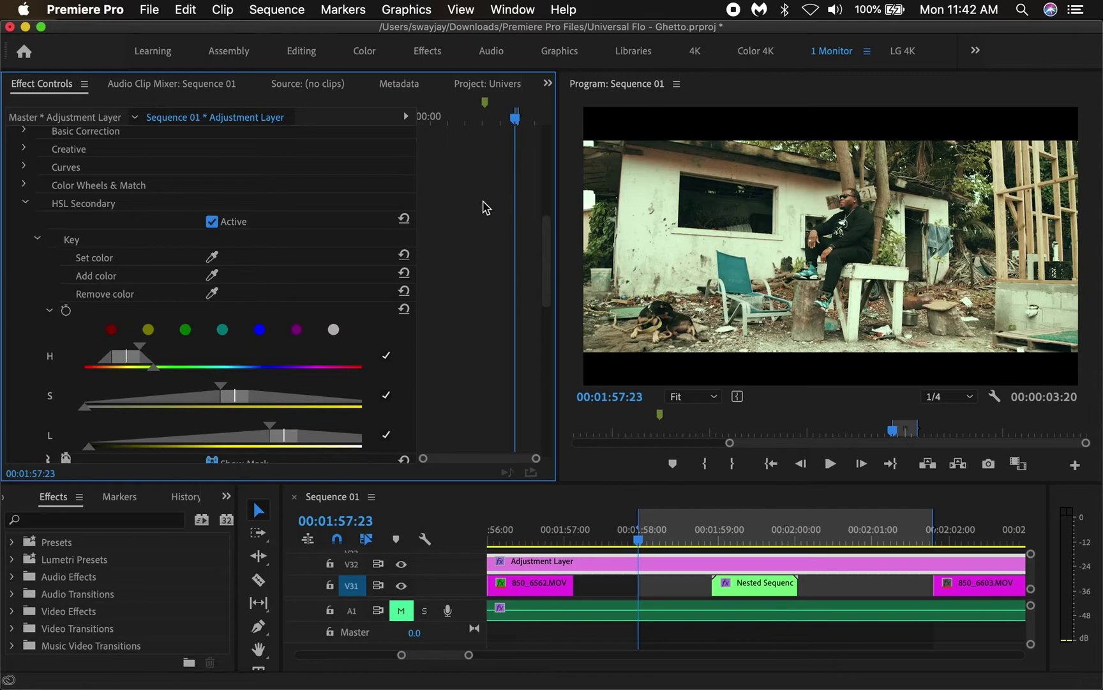
pyautogui.scroll(-5, 33, 211)
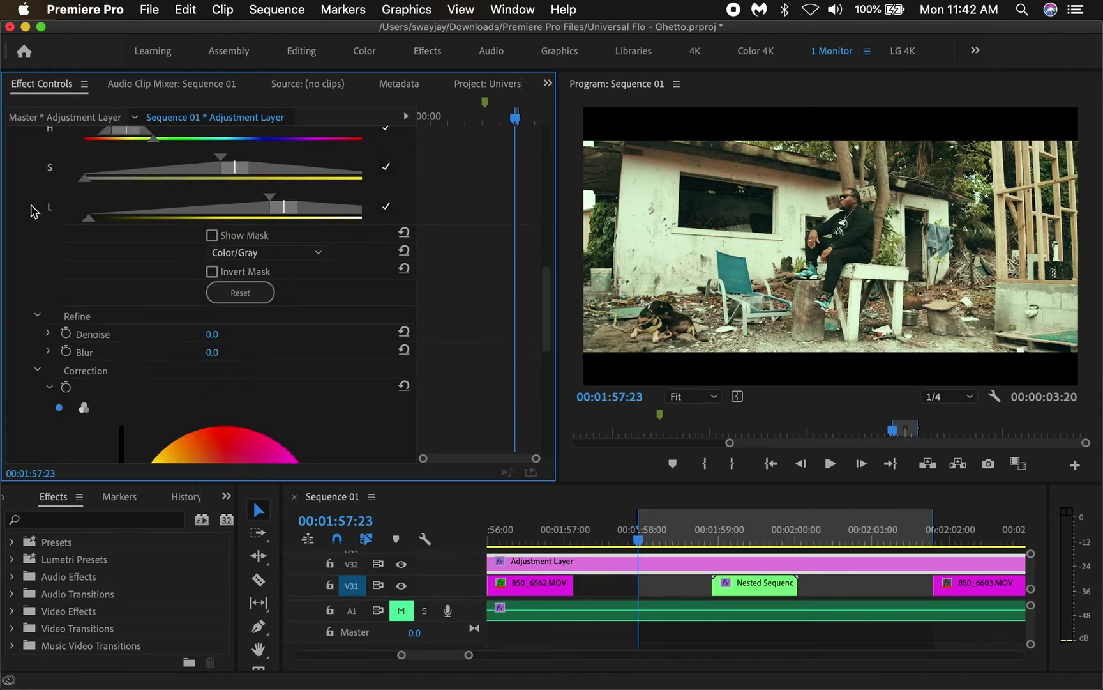
# Add a Lumetri vignette to the adjustment layer with amount -5.0, midpoint 60.0, roundness 16.0 and feather 100.
pyautogui.scroll(-10, 33, 211)
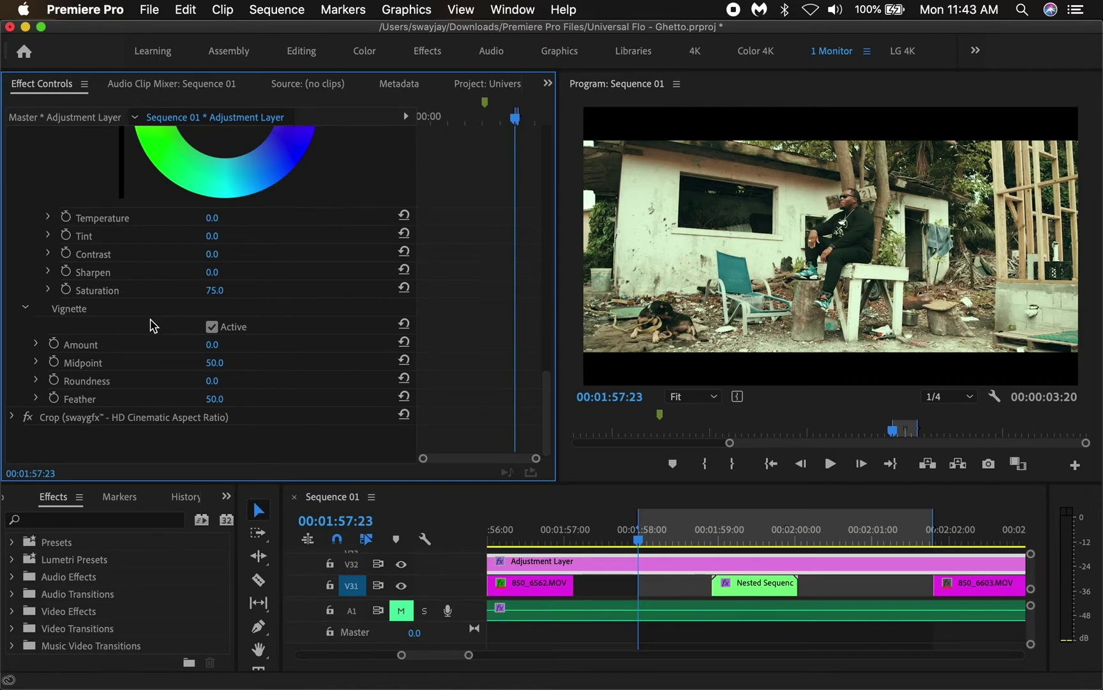
pyautogui.click(212, 346)
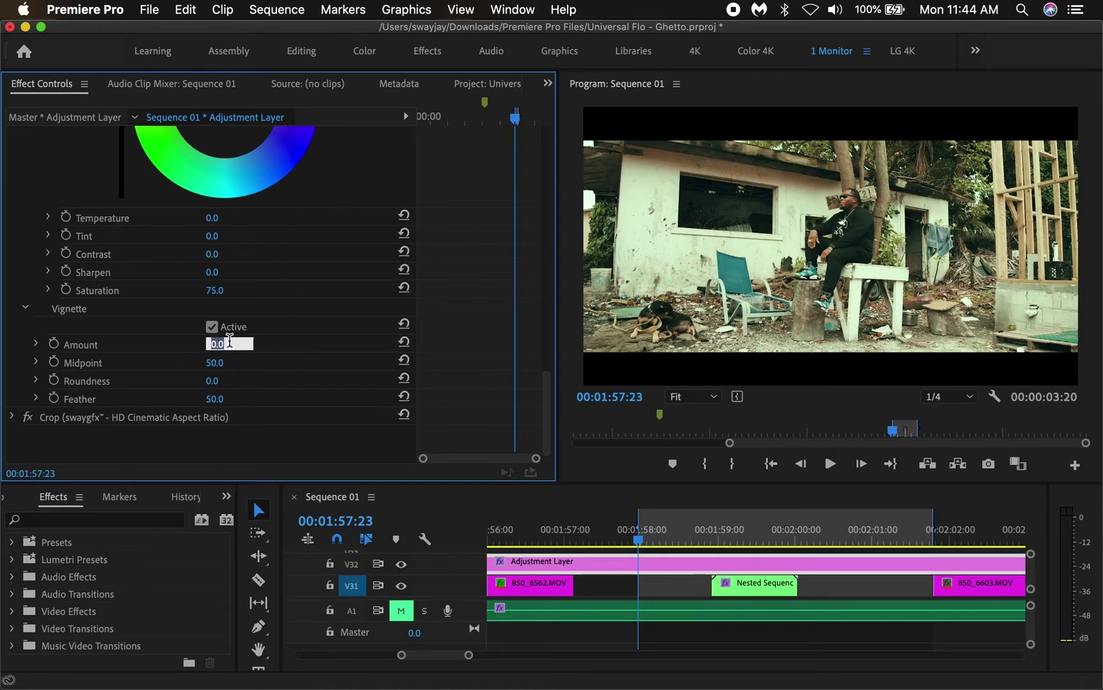
pyautogui.write('-20')
pyautogui.press('Return')
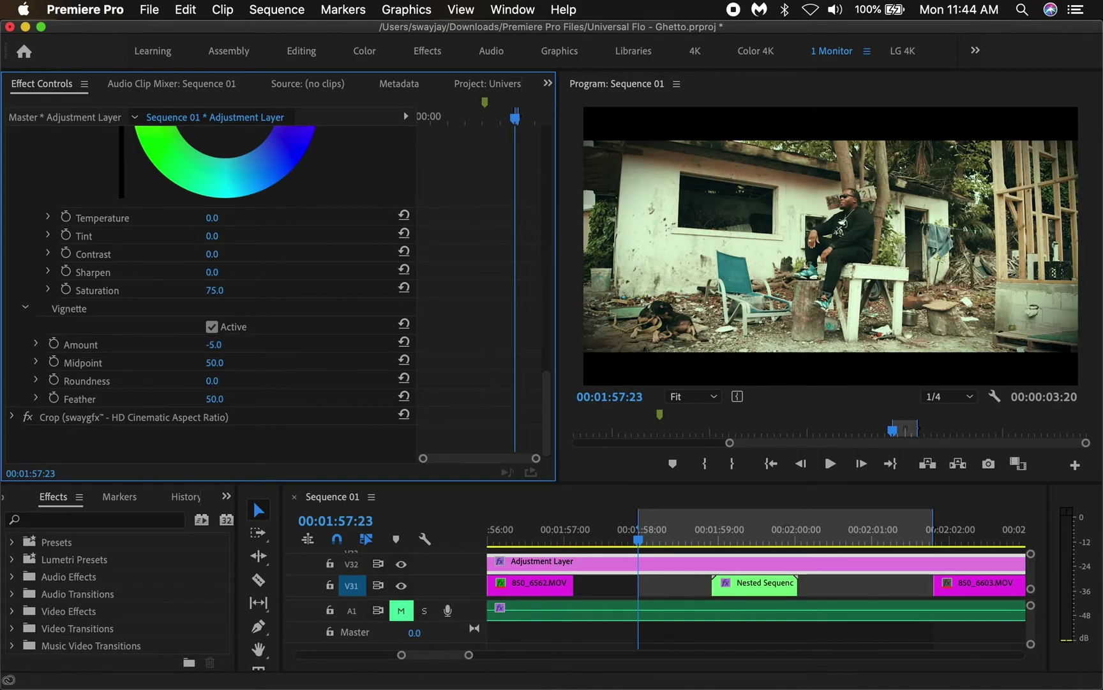
pyautogui.click(213, 345)
pyautogui.click(193, 353)
pyautogui.moveTo(214, 369); pyautogui.dragTo(256, 399)
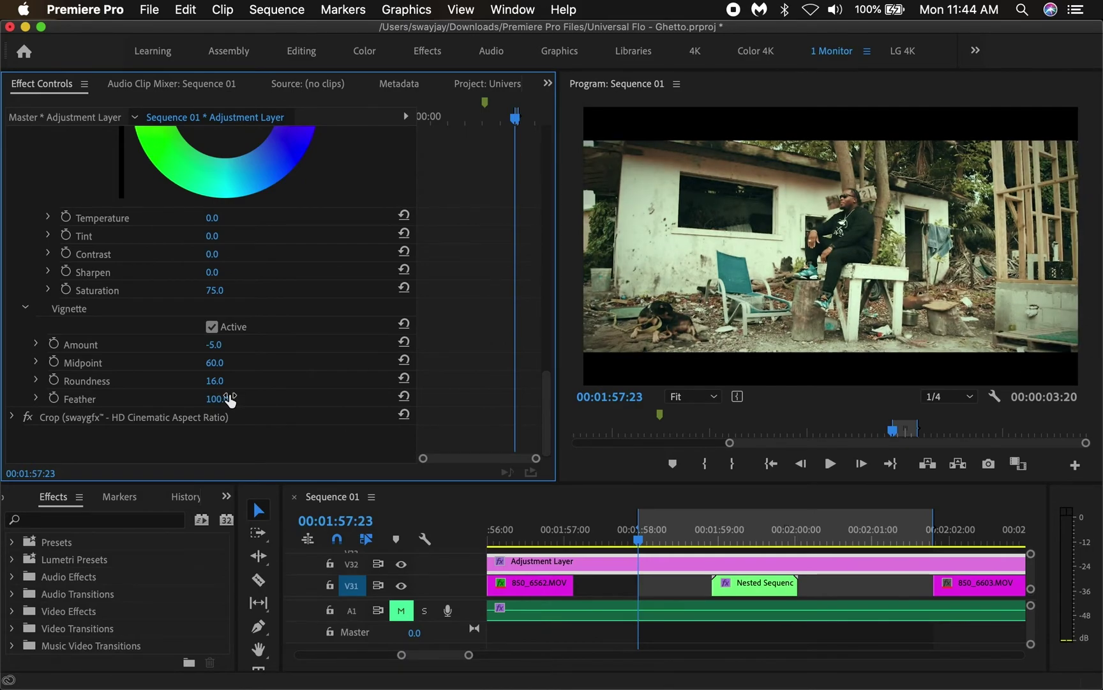
# Collapse the whole Lumetri Color effect in the adjustment layer's effect settings.
pyautogui.scroll(5, 136, 347)
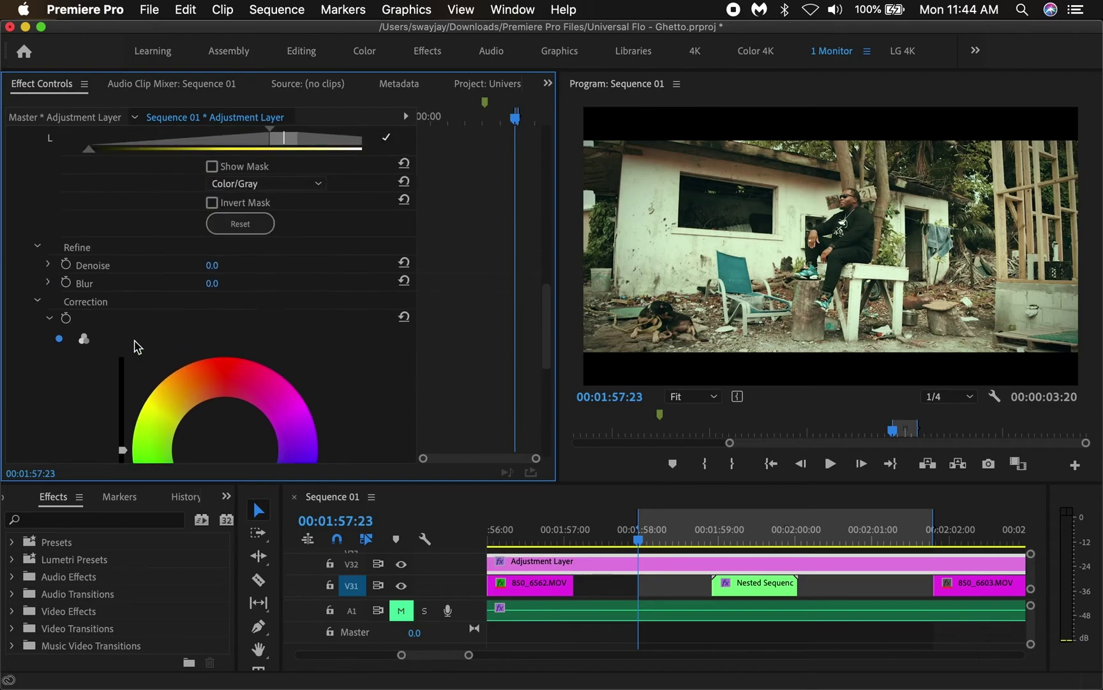
pyautogui.scroll(5, 137, 346)
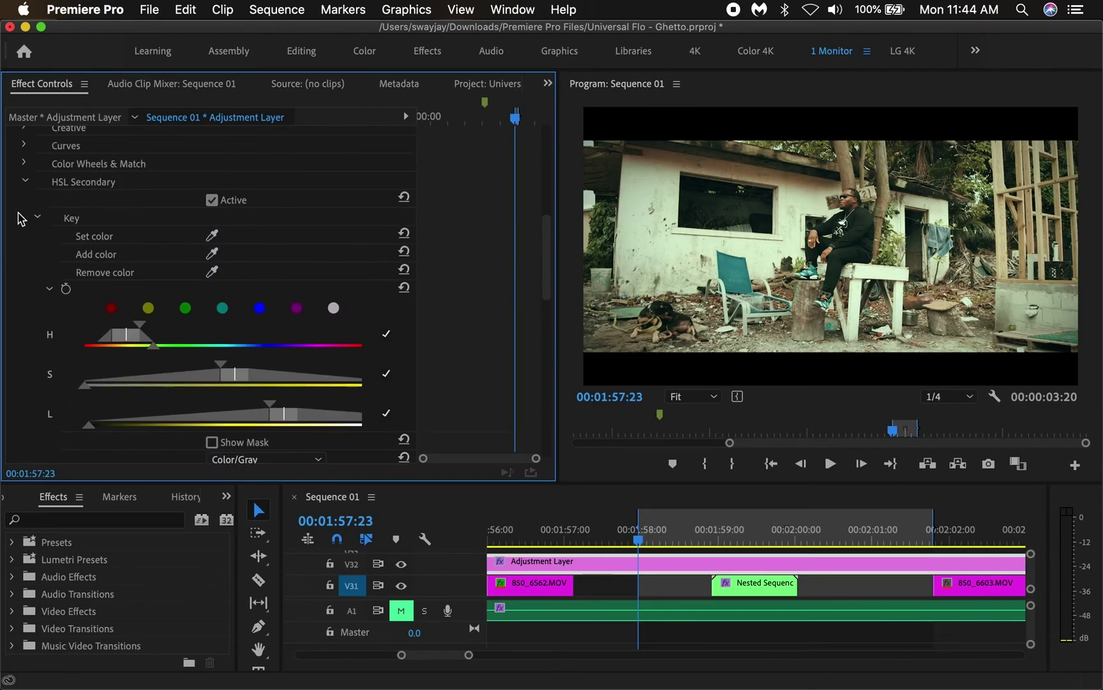
pyautogui.scroll(5, 21, 219)
pyautogui.click(11, 178)
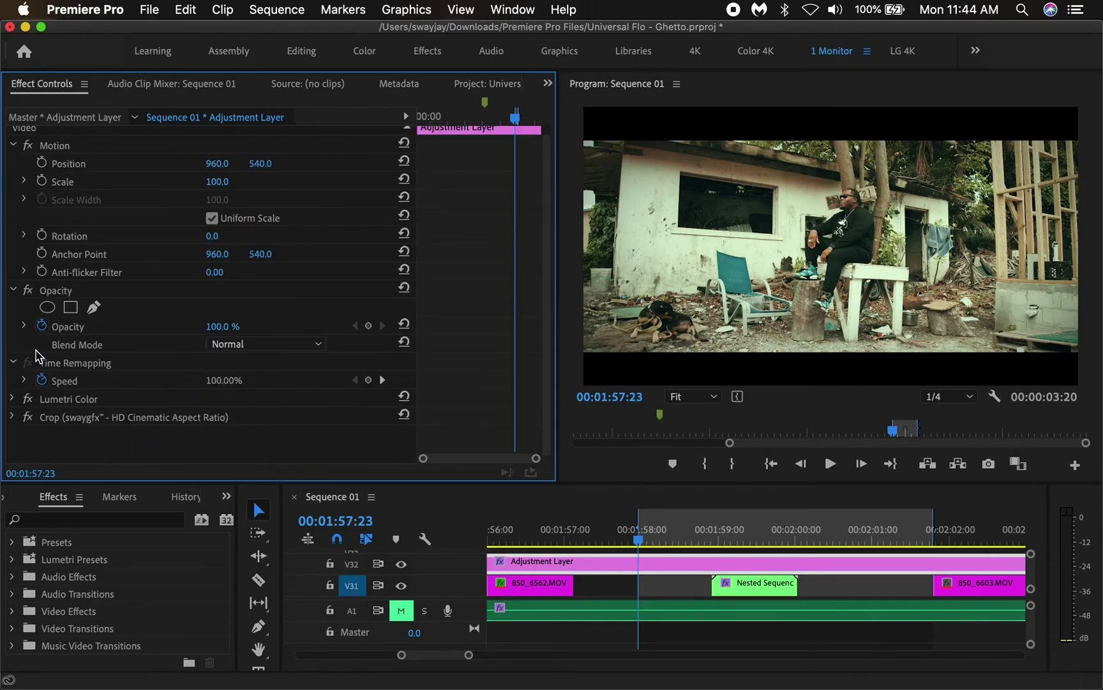